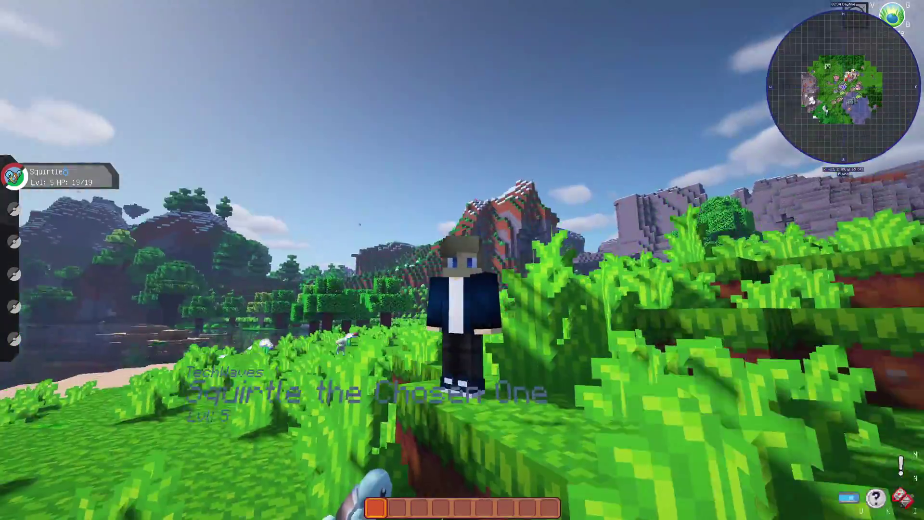
key(F5)
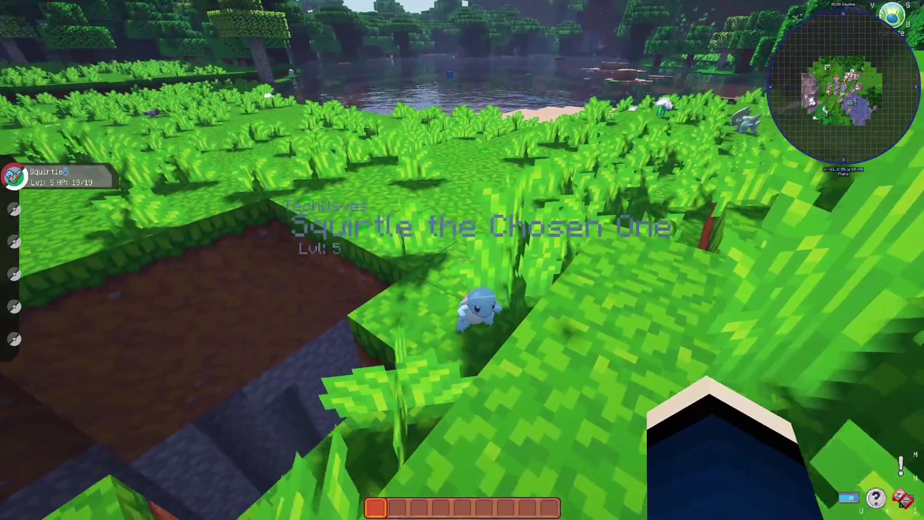
click(462, 260)
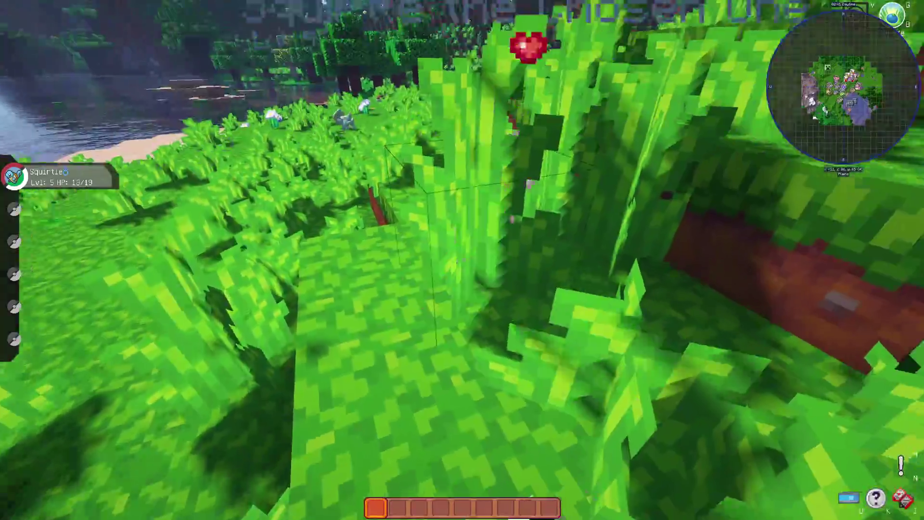
click(462, 259)
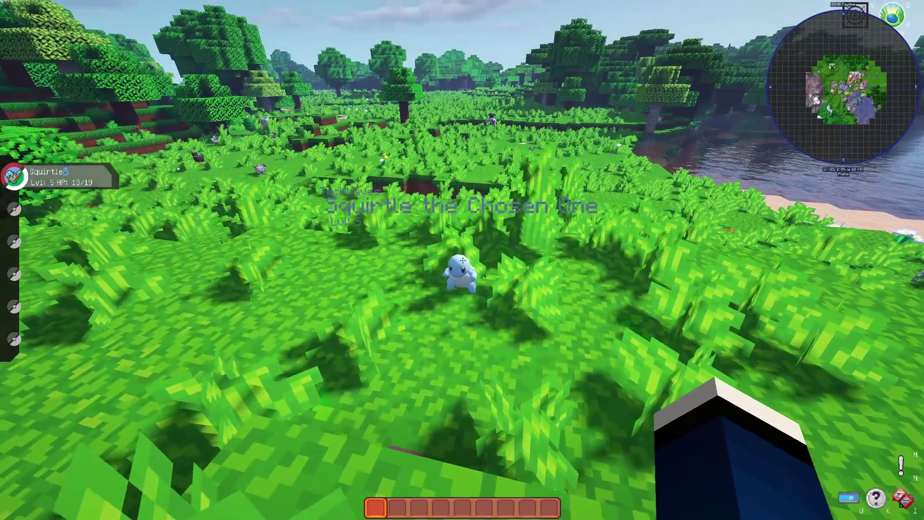
key(c)
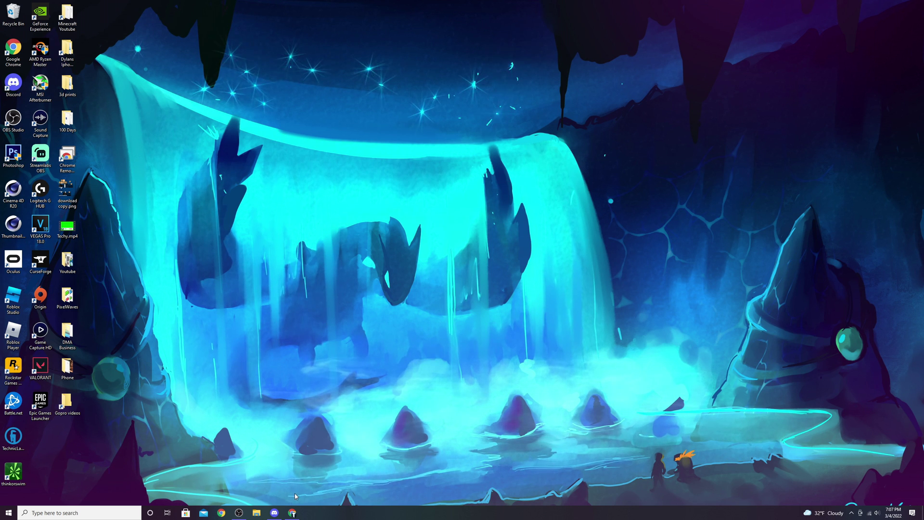
Switch to Chrome, open the launcher download page on technicpack.net and collapse the ad banner covering the page.
click(292, 513)
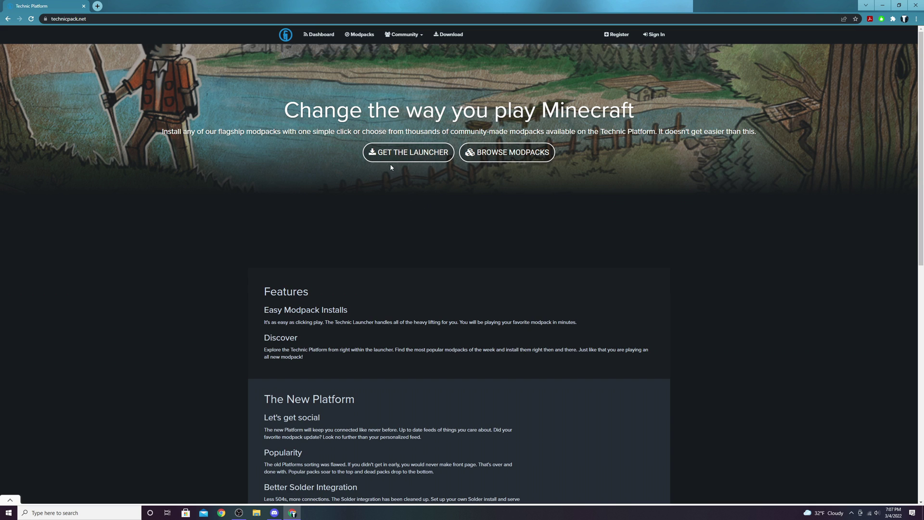
click(427, 159)
scroll(412, 204, down, 5)
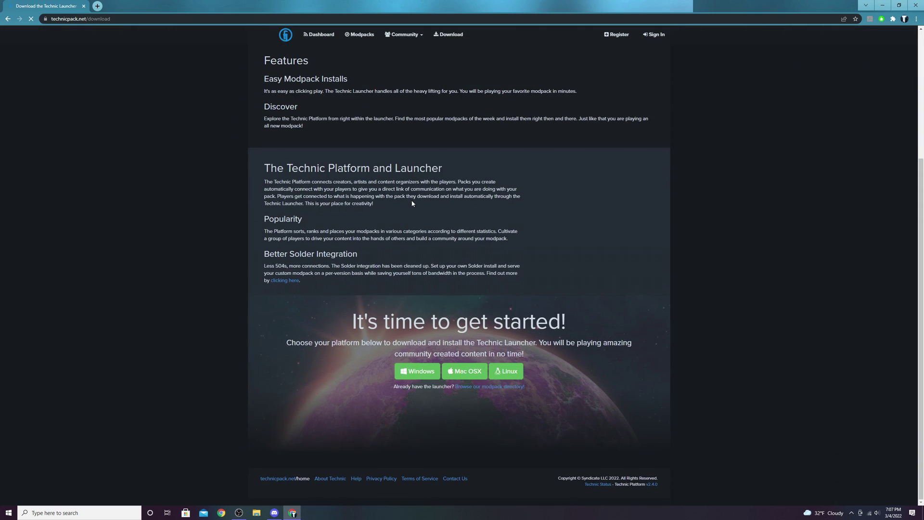
scroll(412, 204, down, 1)
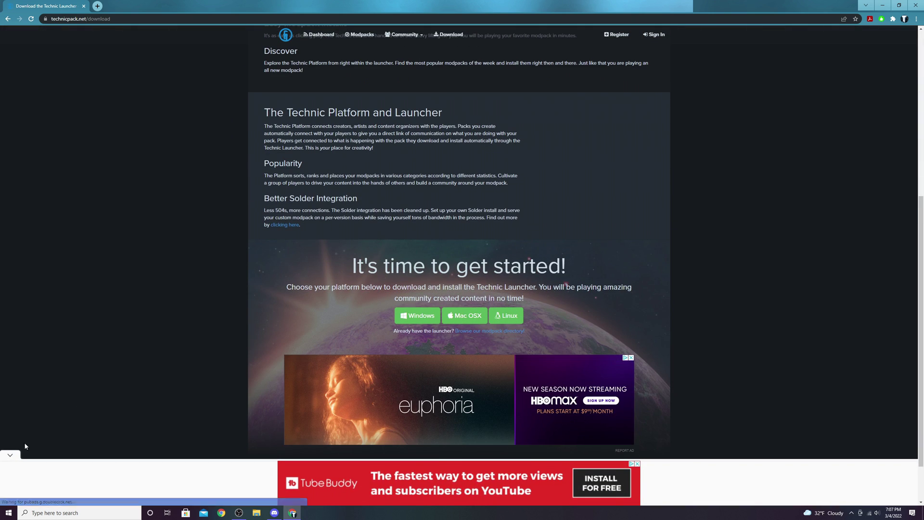
click(10, 454)
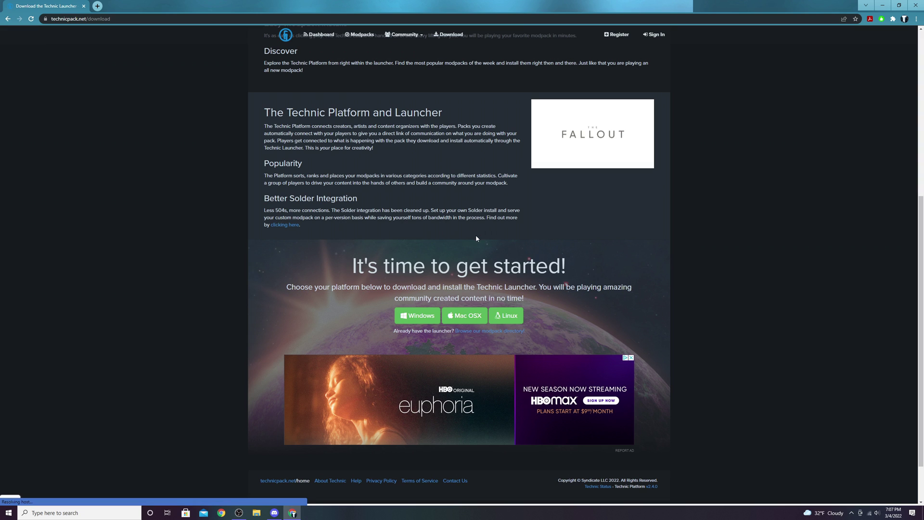
Download the Windows version of the Technic Launcher, run the downloaded file and close the browser.
click(420, 317)
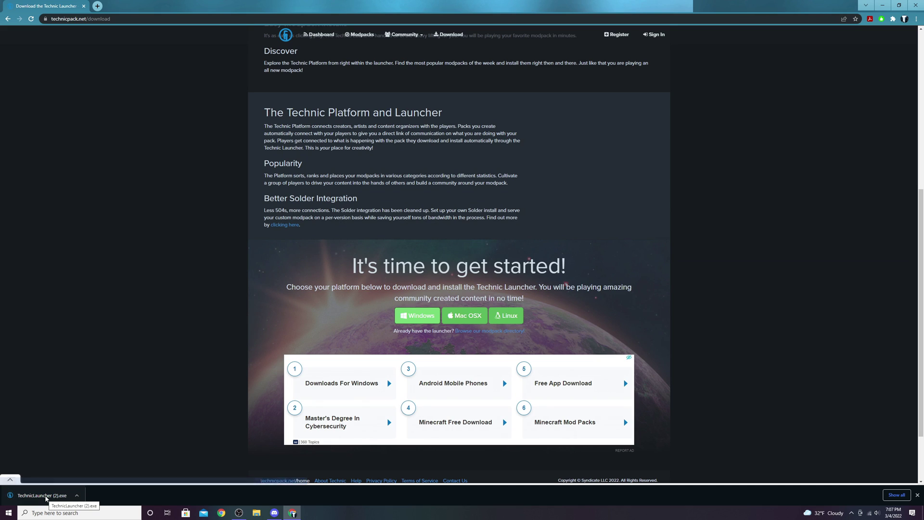
click(46, 495)
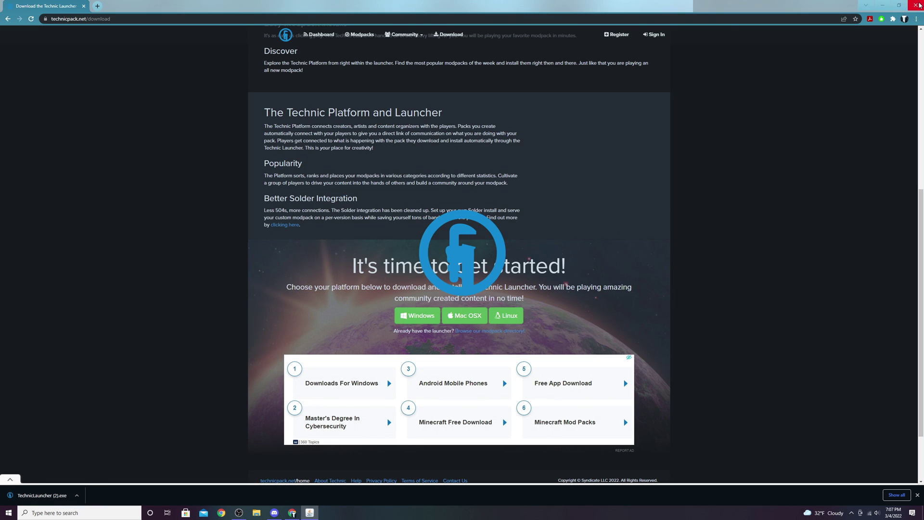
click(919, 5)
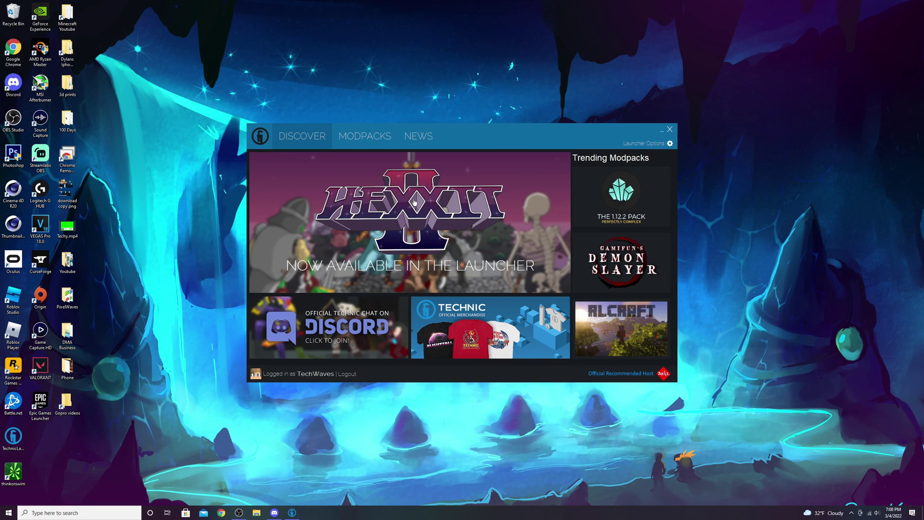
Log out of the Technic Launcher and log back in with the same saved account.
click(347, 374)
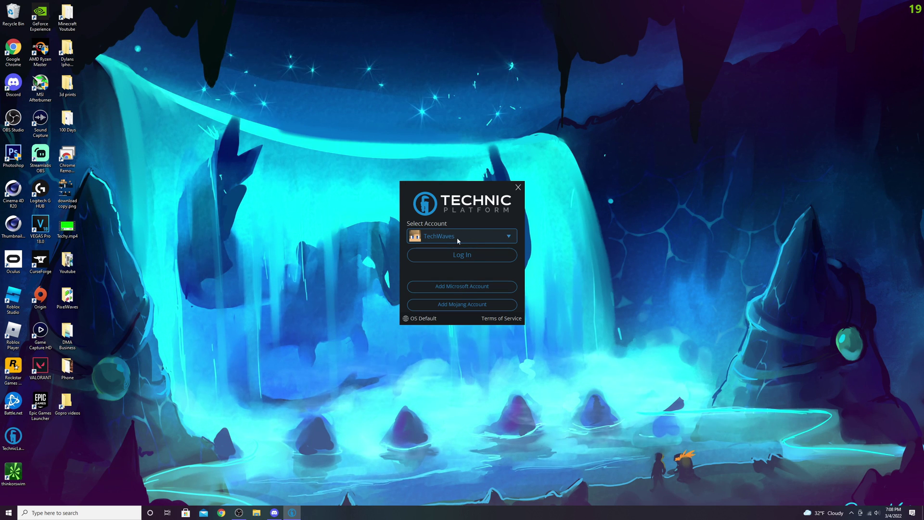
click(482, 239)
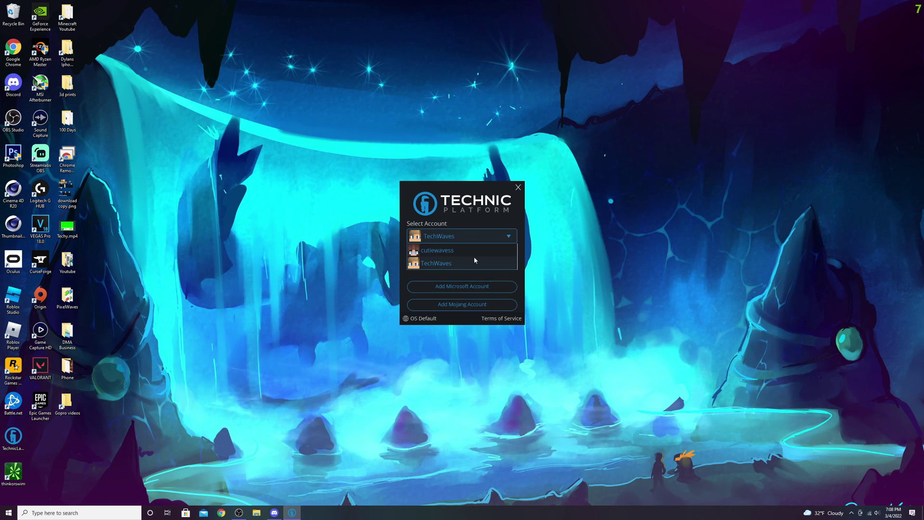
click(474, 241)
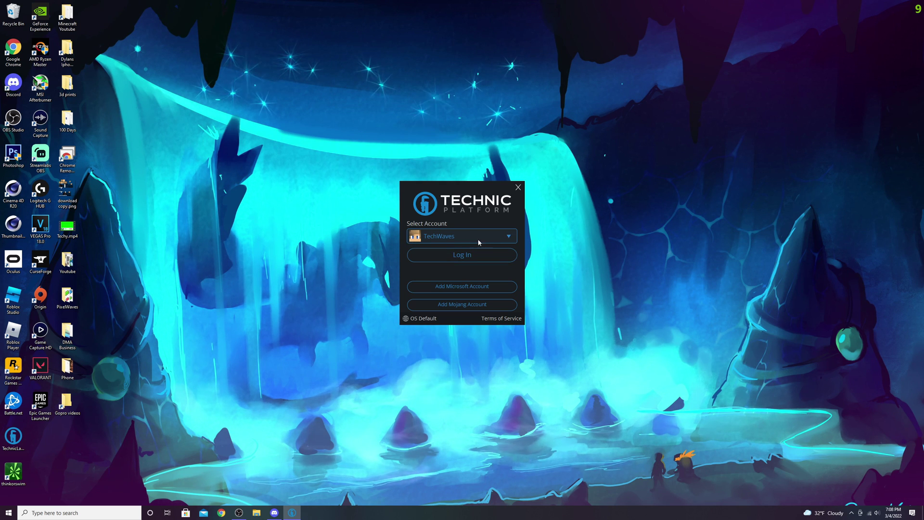
click(464, 256)
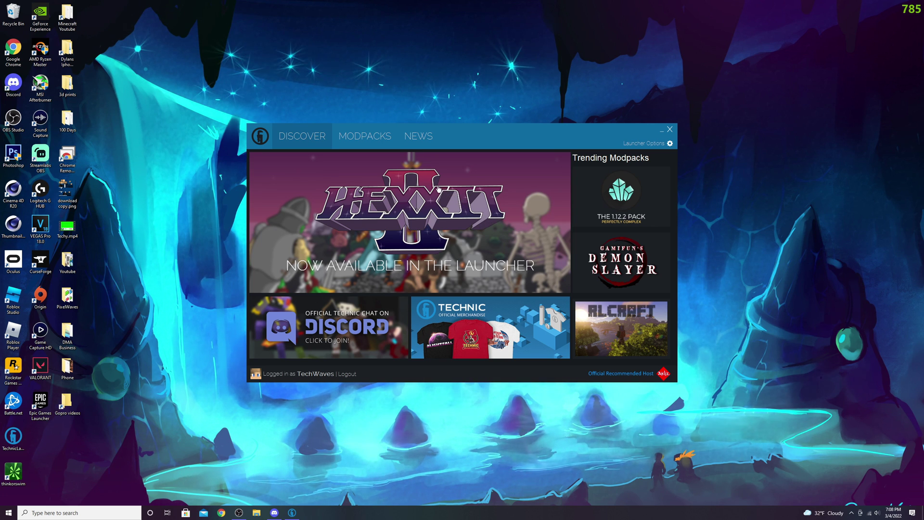
Search the launcher's modpacks for "pixelmon".
click(351, 138)
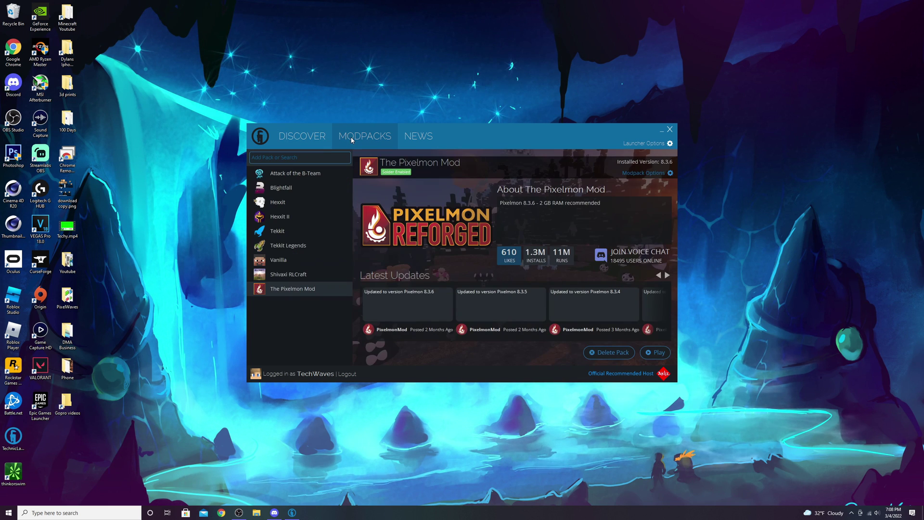
click(281, 157)
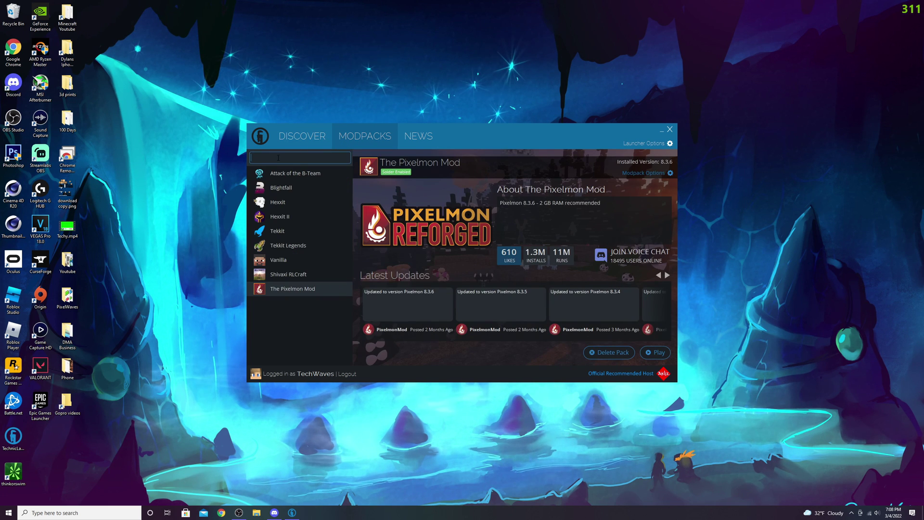
text(pi)
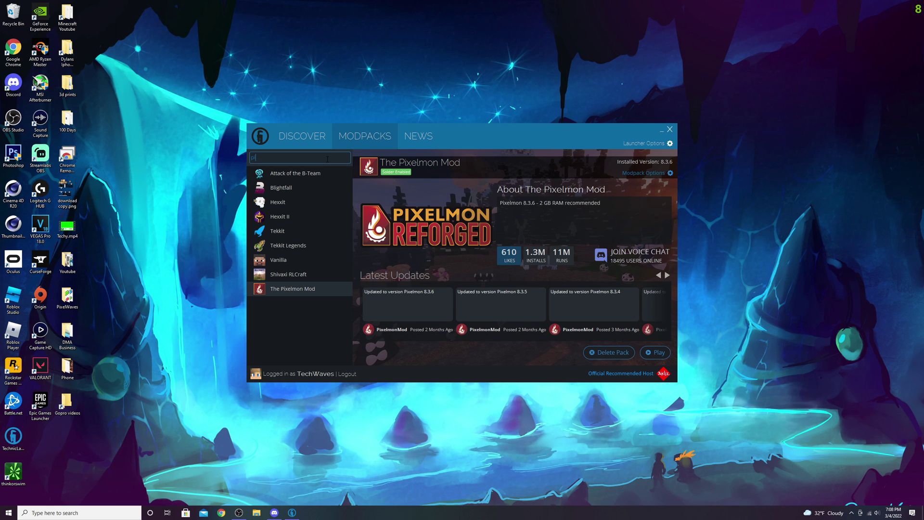
text(xelmon)
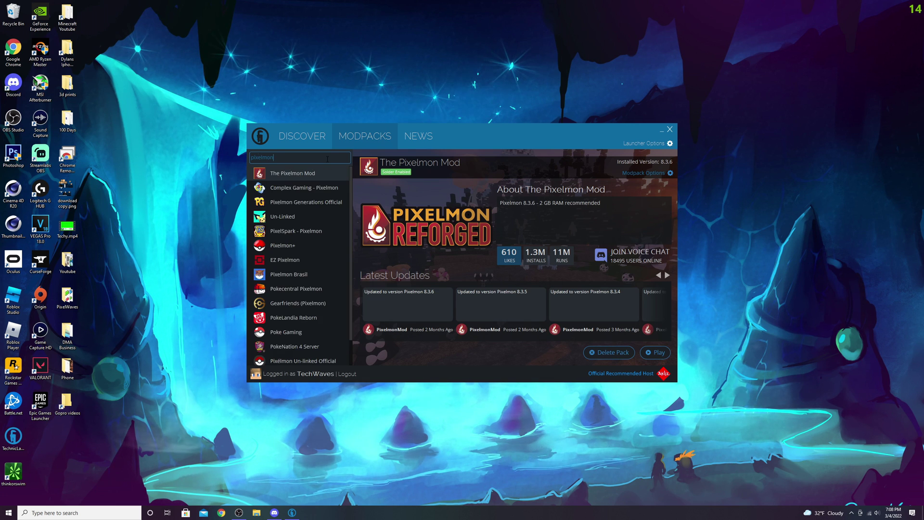
Compare the descriptions of the Pixelmon Generations Official and The Pixelmon Mod packs.
click(298, 204)
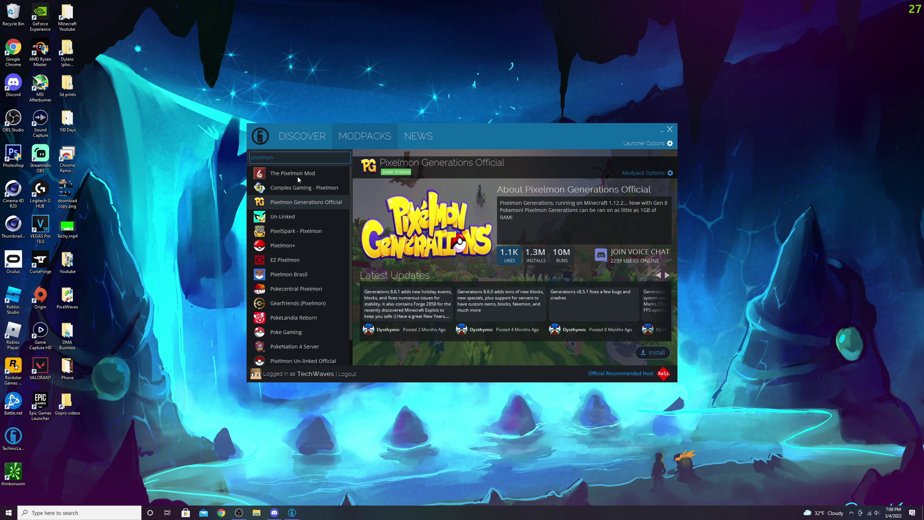
click(298, 178)
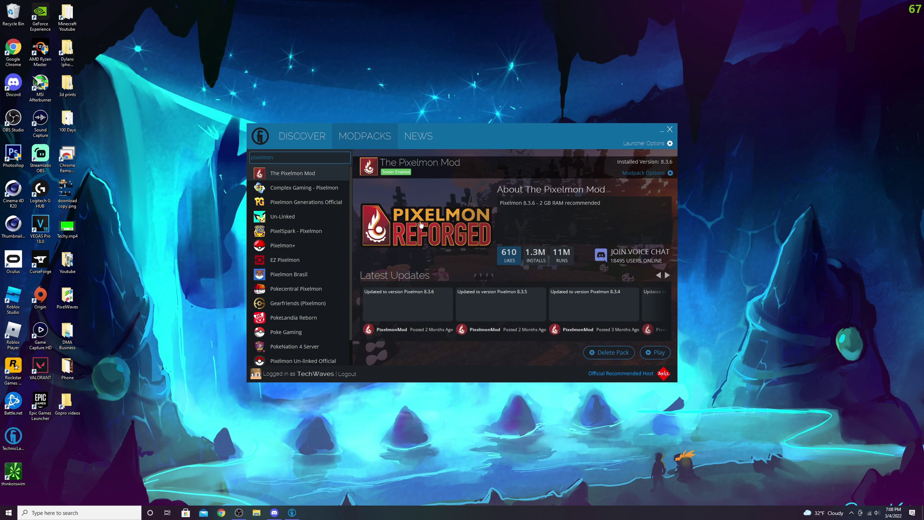
click(321, 202)
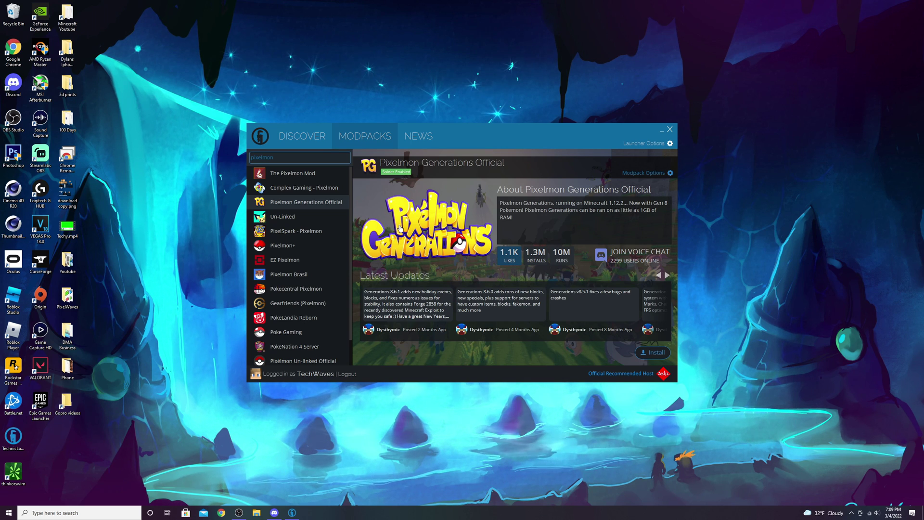
click(323, 174)
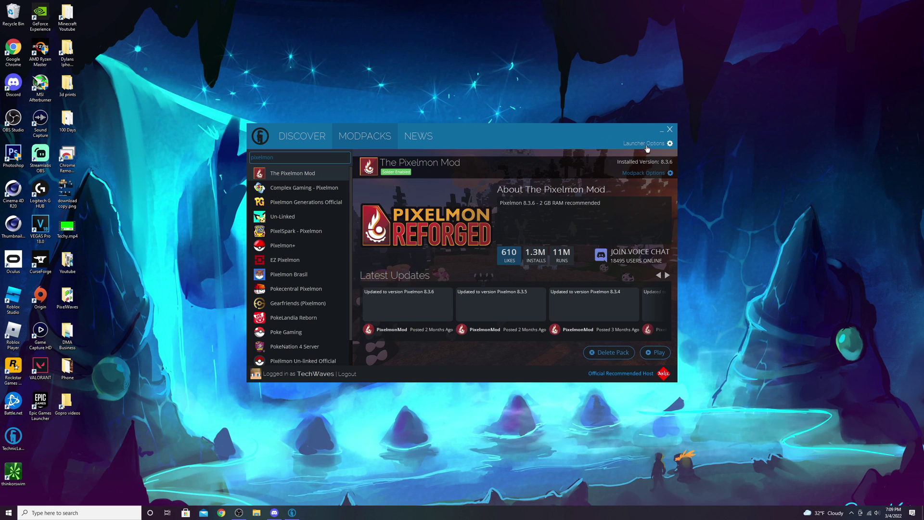
Set the launcher's Java memory allocation to 8 GB and close the launcher options.
click(669, 145)
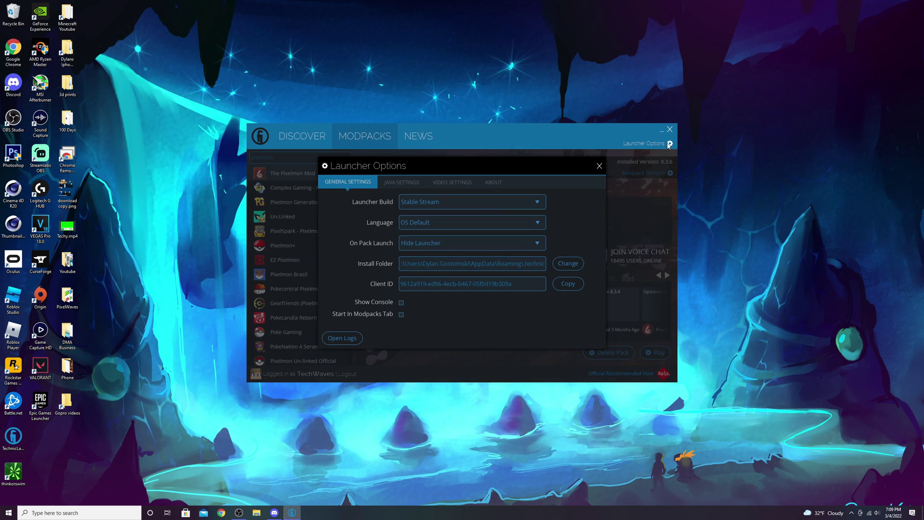
click(397, 182)
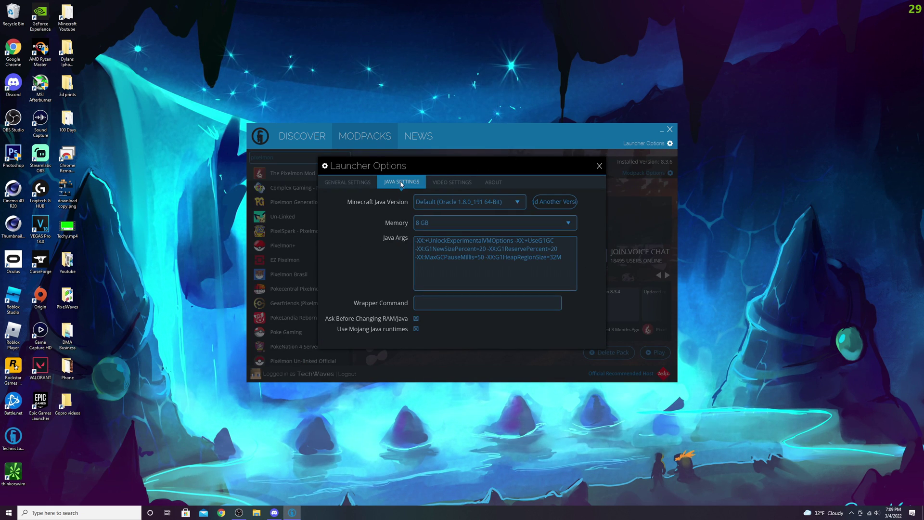
click(443, 225)
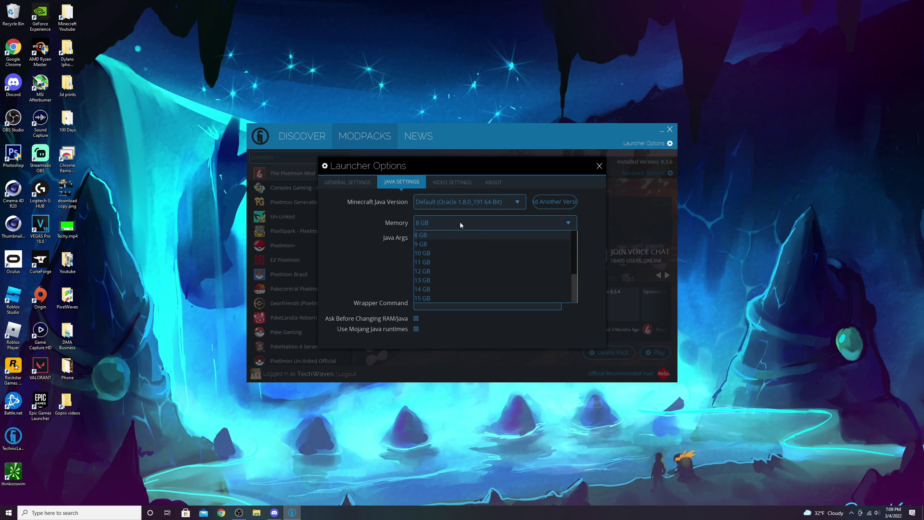
click(461, 223)
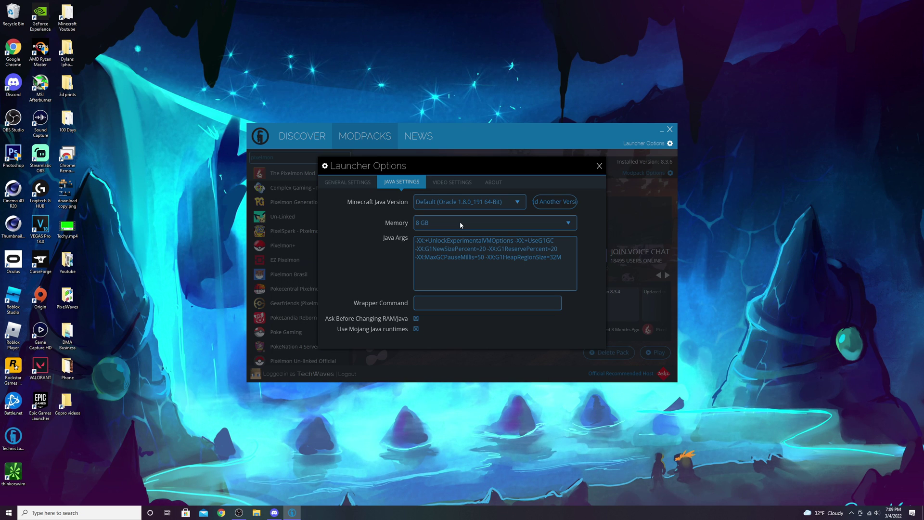
click(460, 225)
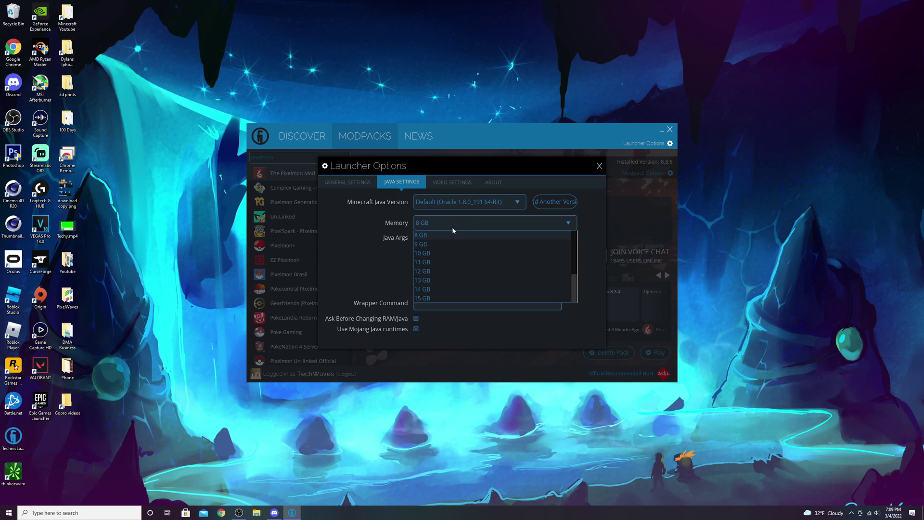
scroll(439, 241, up, 3)
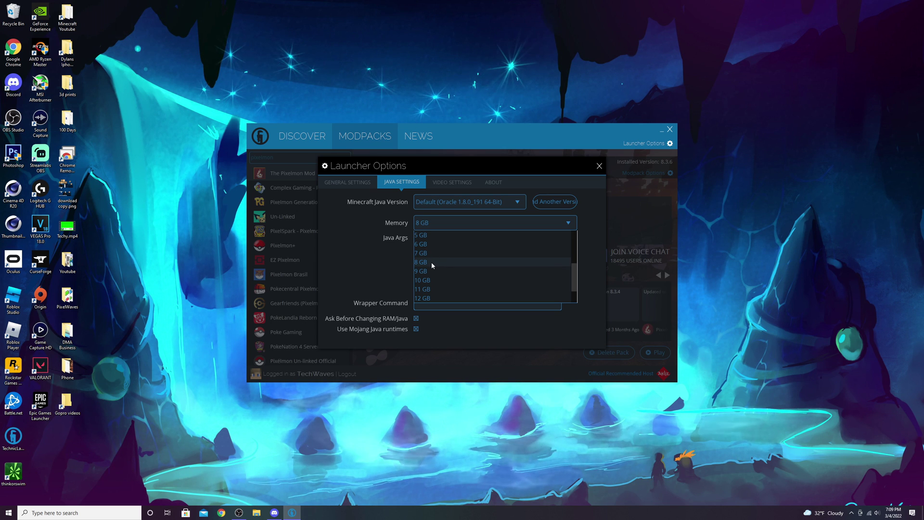
click(432, 262)
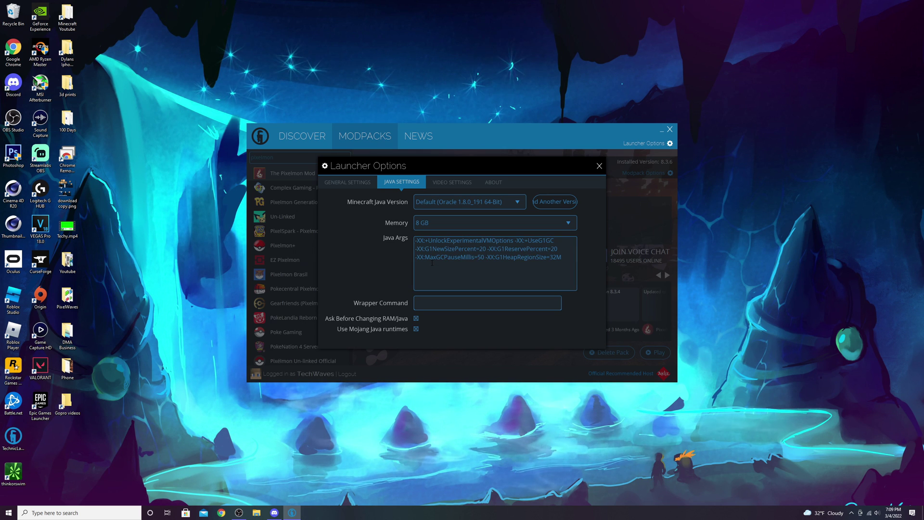
click(599, 168)
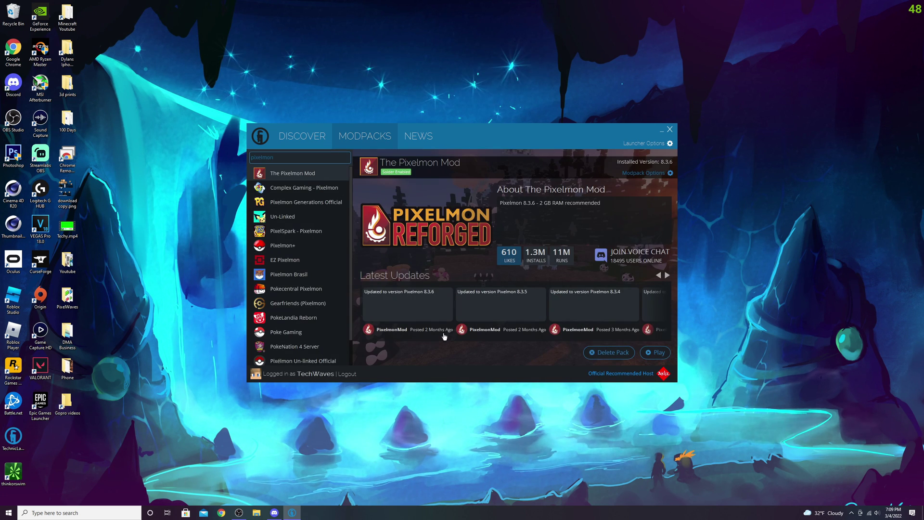
Look at Pixelmon Generations Official again, then launch The Pixelmon Mod and decline recovering the unsaved replay.
click(296, 204)
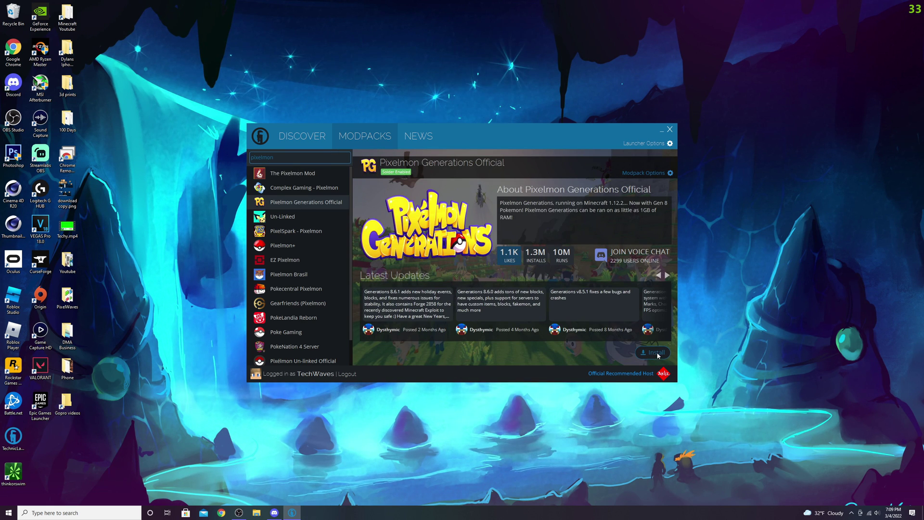
click(310, 175)
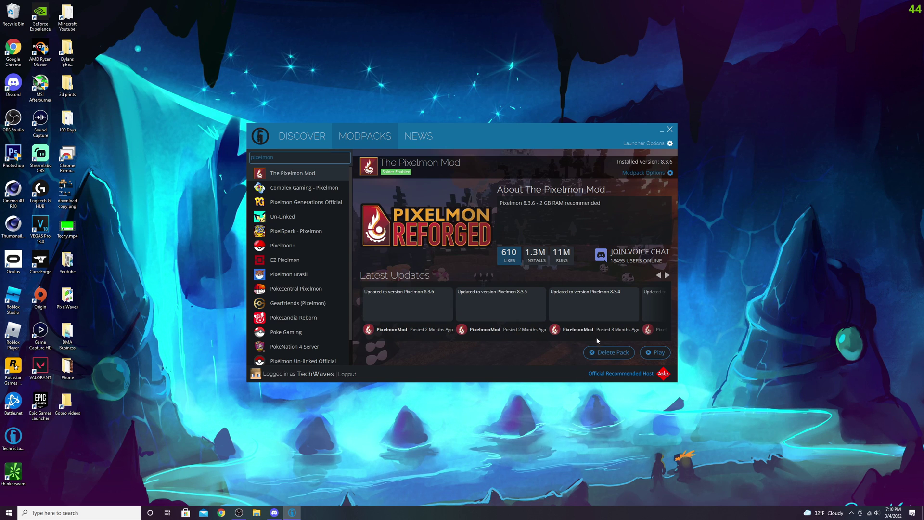
click(655, 352)
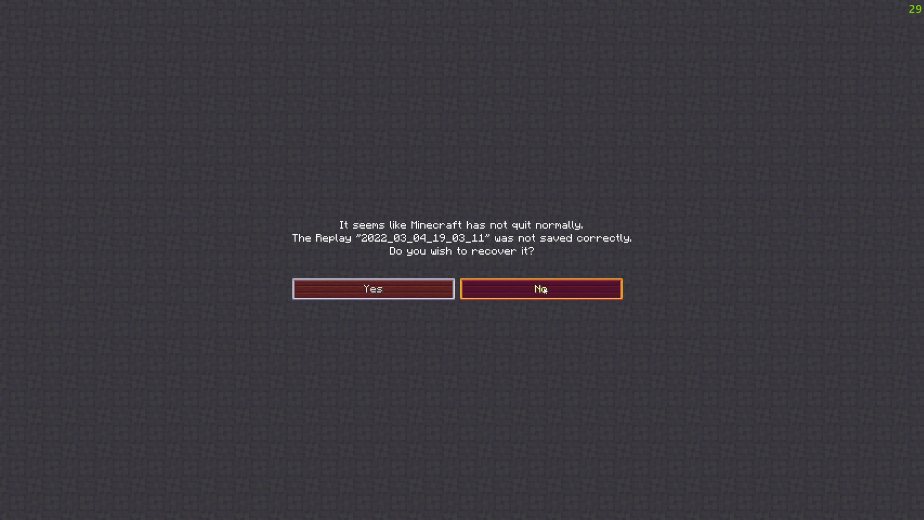
click(540, 253)
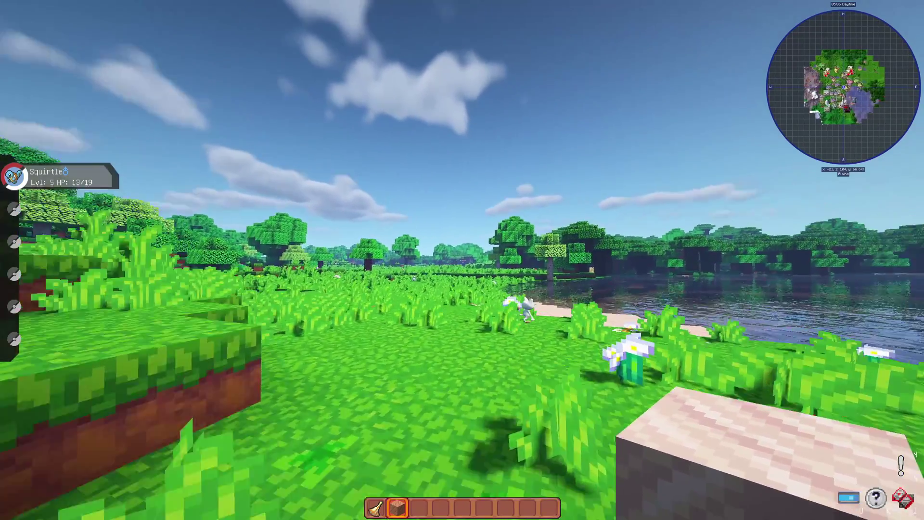
Walk to the Meowth on the grass beside the lake and look at it up close.
key(w)
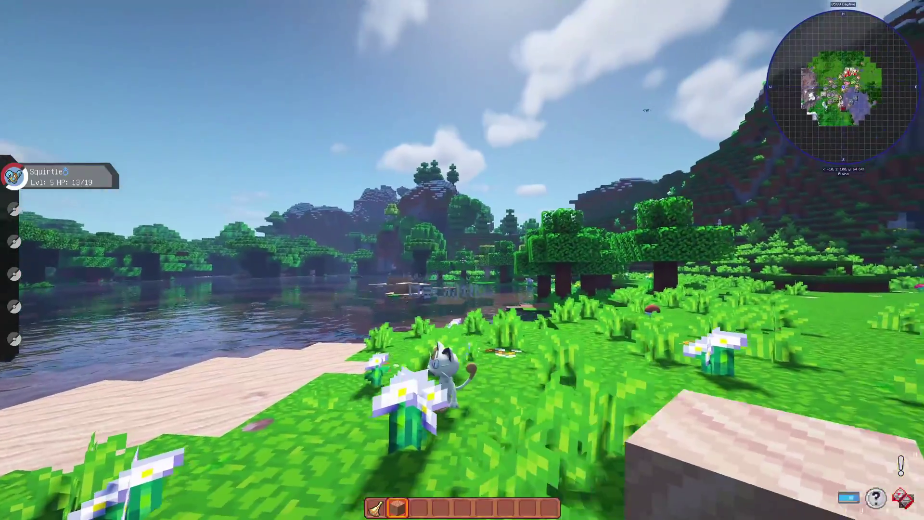
key(w)
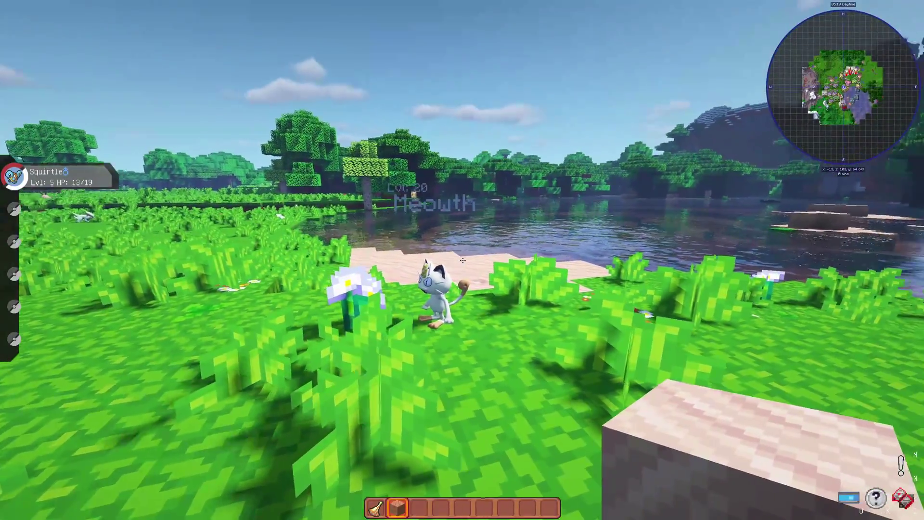
key(w)
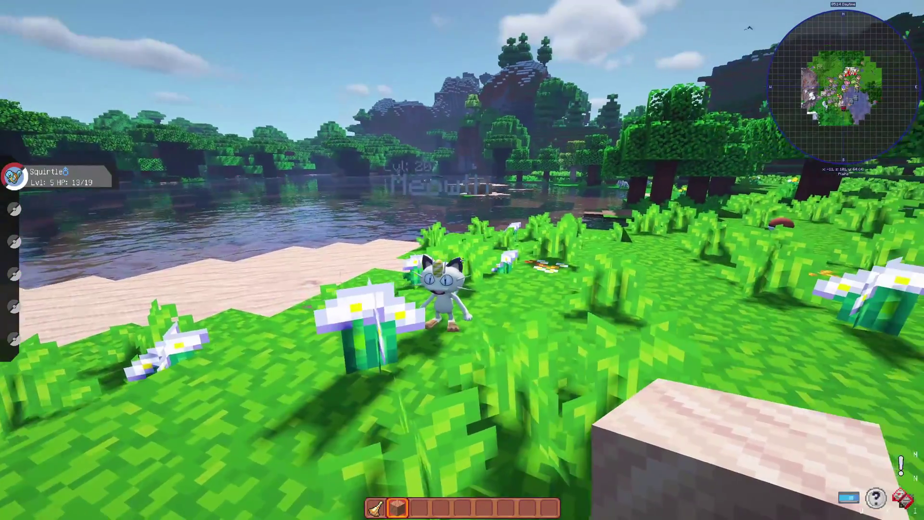
key(w)
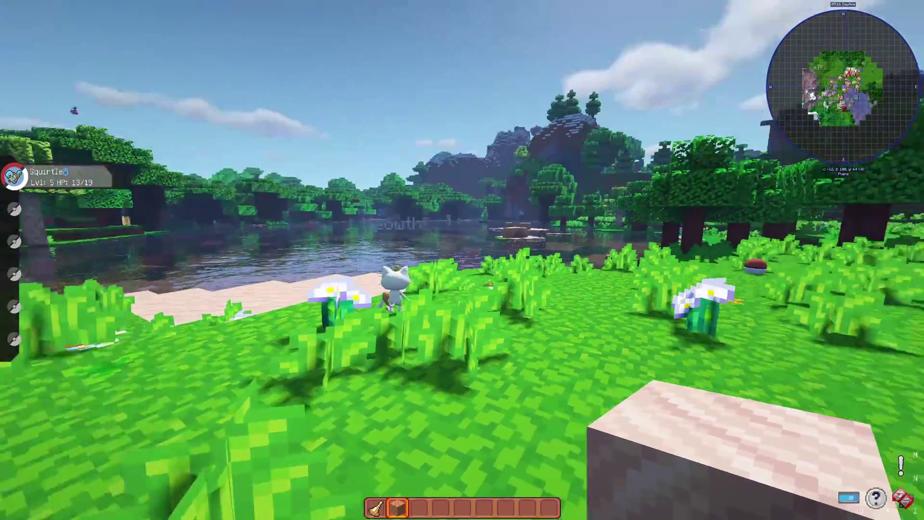
Walk along the lakeshore to the red Poké Ball lying in the grass and collect its item.
key(w)
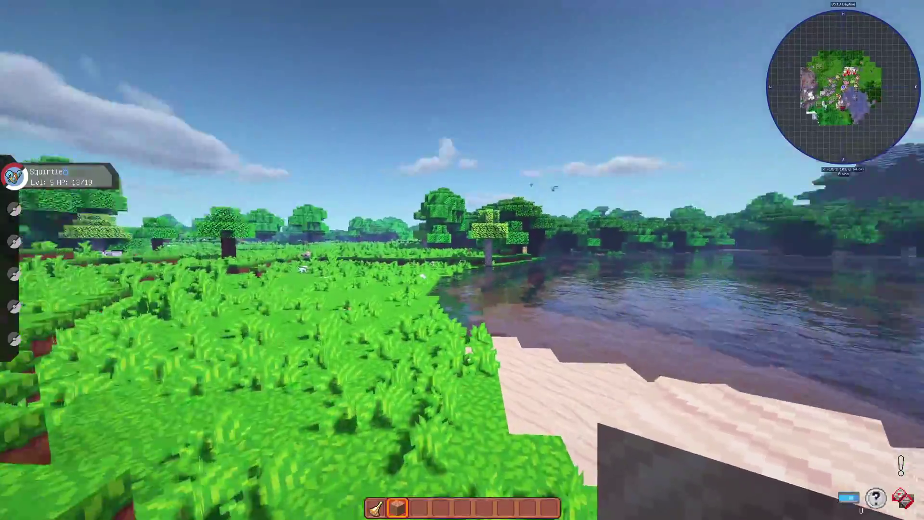
key(w)
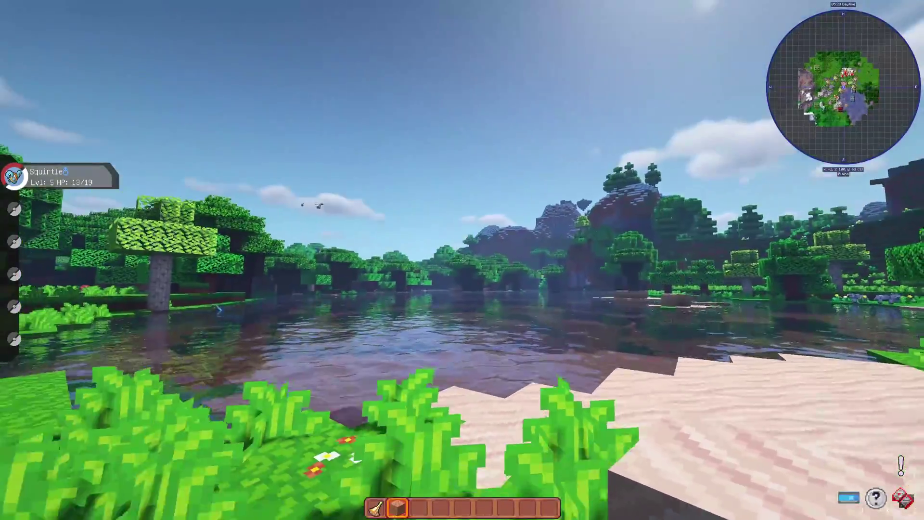
key(w)
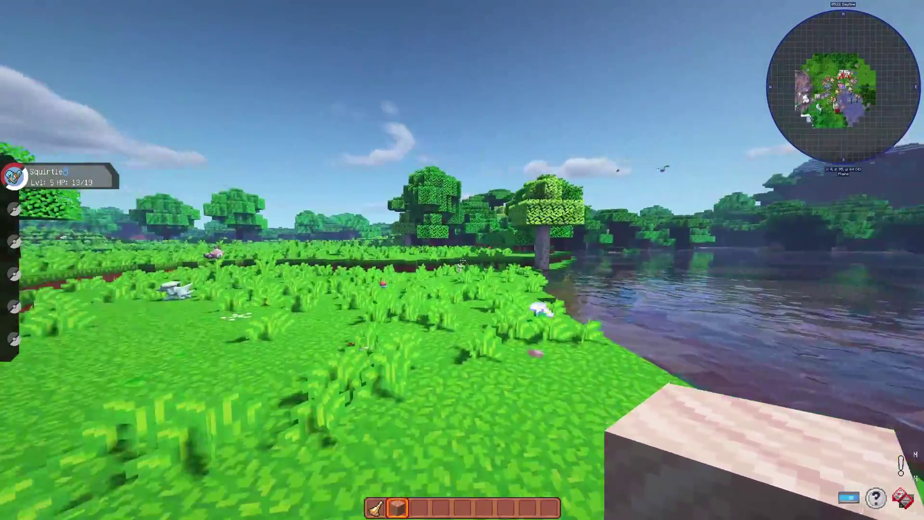
key(w)
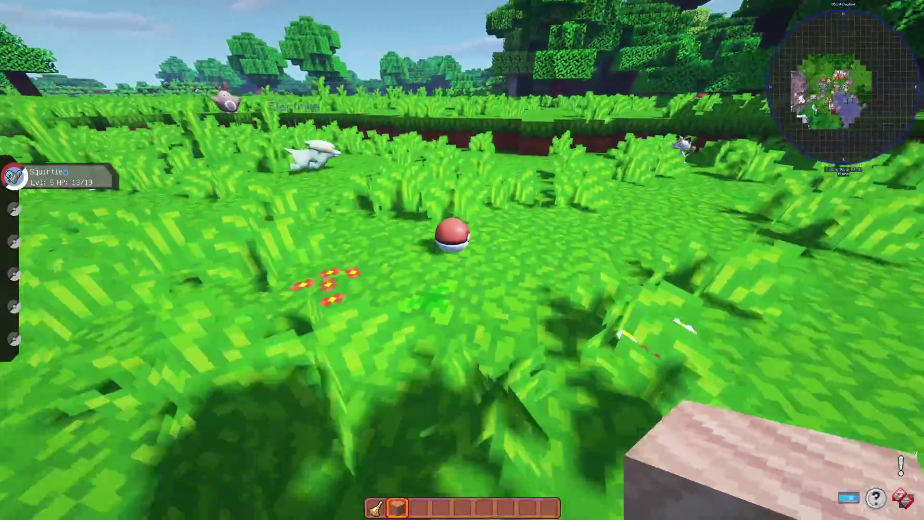
right_click(462, 260)
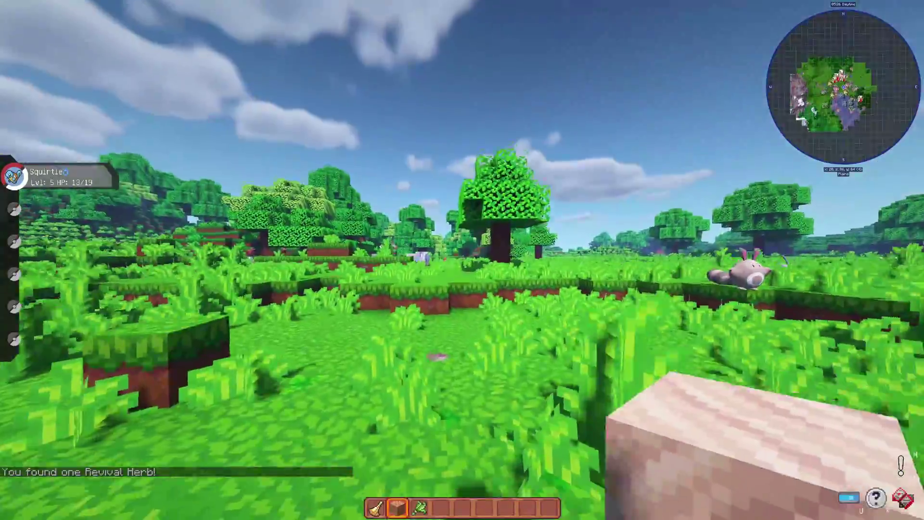